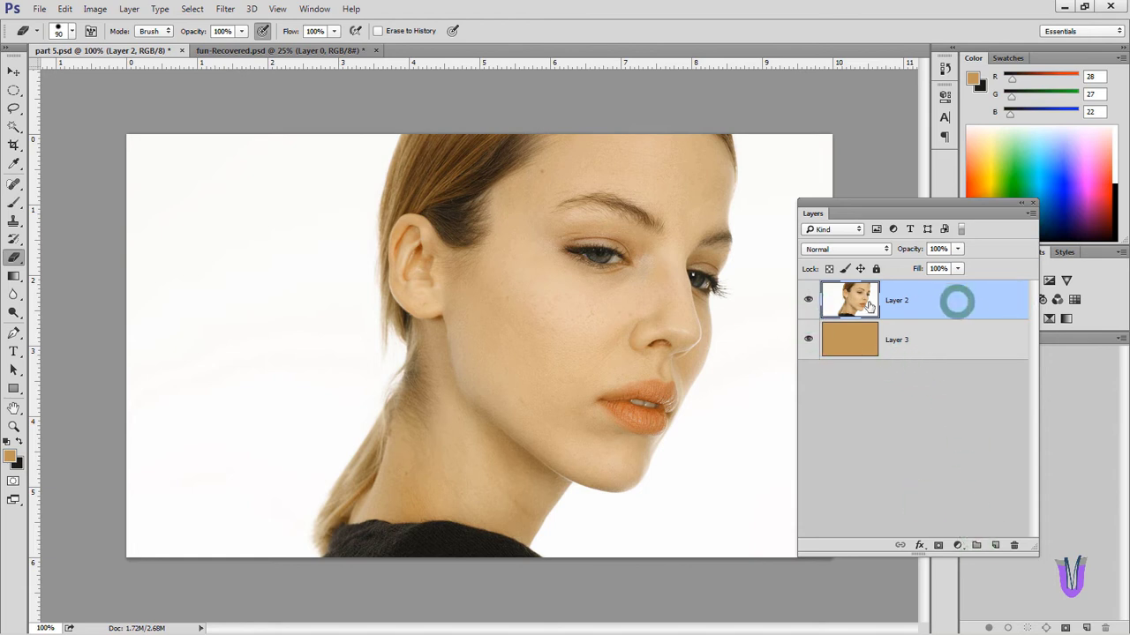
Hide the portrait layer to show the tan layer beneath, then show it again.
click(807, 303)
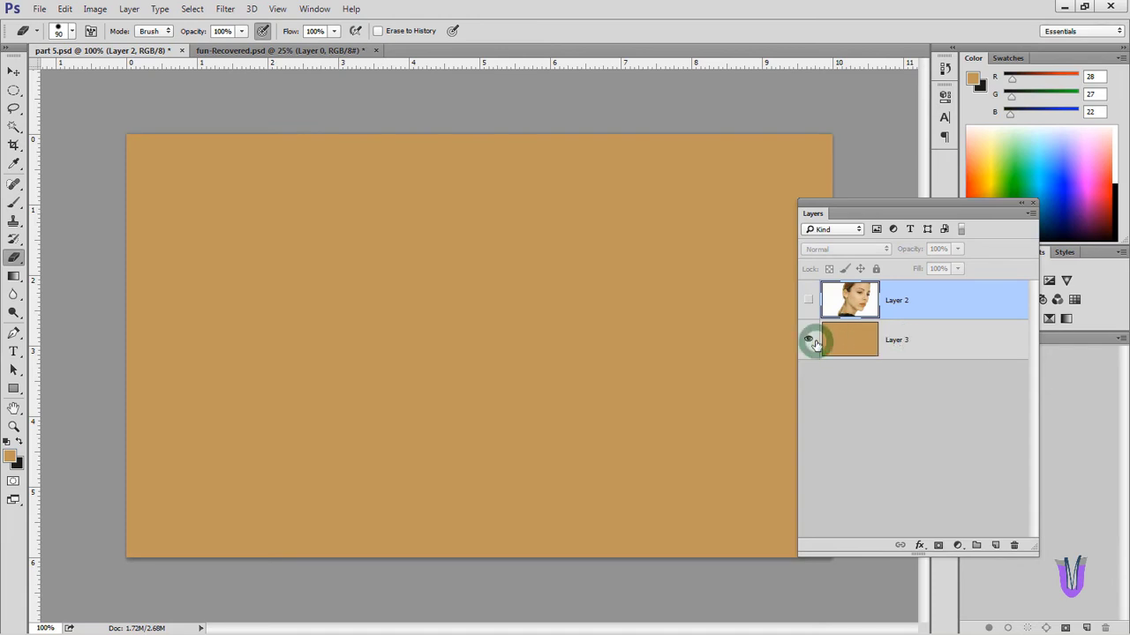
click(809, 300)
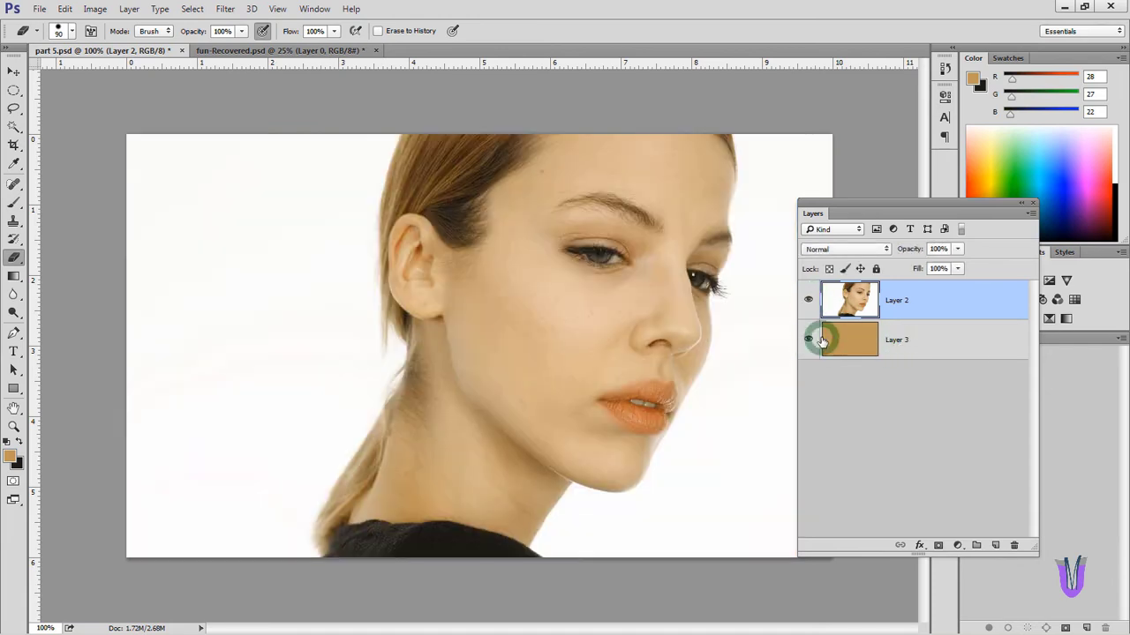
click(808, 302)
Erase the portrait's top-left background and hair edge to reveal tan, then undo the erasing.
click(127, 186)
mouse_move(127, 183)
mouse_down()
mouse_move(276, 116)
mouse_move(345, 189)
mouse_move(355, 307)
mouse_move(132, 320)
mouse_move(221, 342)
mouse_move(302, 391)
mouse_move(252, 433)
mouse_move(151, 397)
mouse_move(150, 420)
mouse_move(86, 504)
mouse_move(271, 552)
mouse_move(353, 396)
mouse_up()
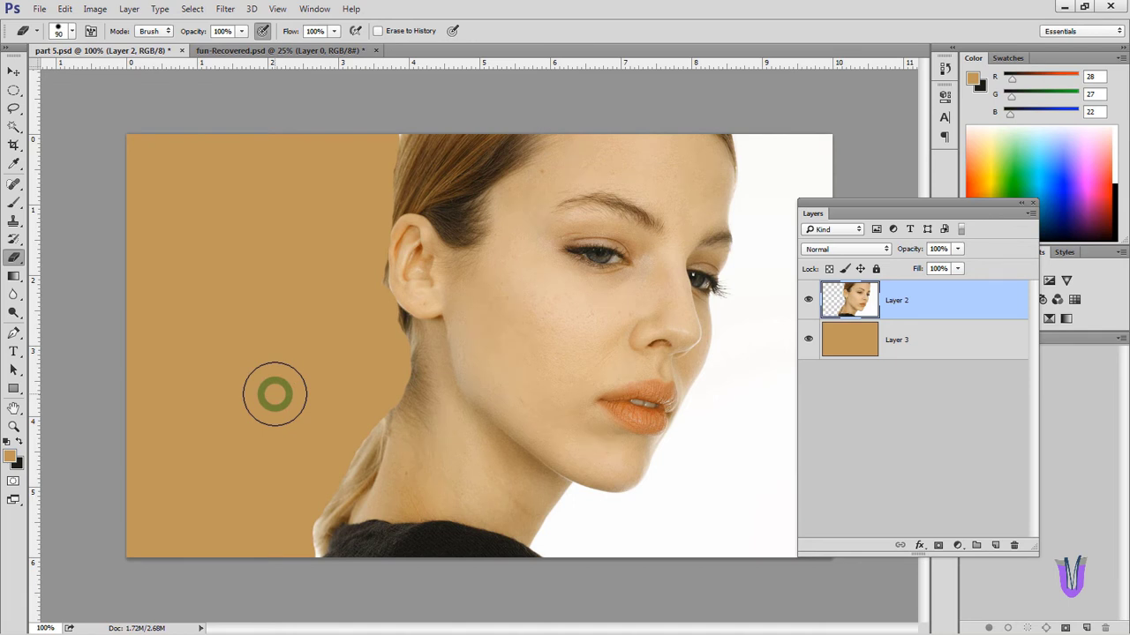
mouse_move(274, 393)
mouse_down()
mouse_move(328, 151)
mouse_move(391, 106)
mouse_move(277, 182)
mouse_move(270, 368)
mouse_move(203, 573)
mouse_move(259, 472)
mouse_move(250, 437)
mouse_move(224, 530)
mouse_move(325, 467)
mouse_up()
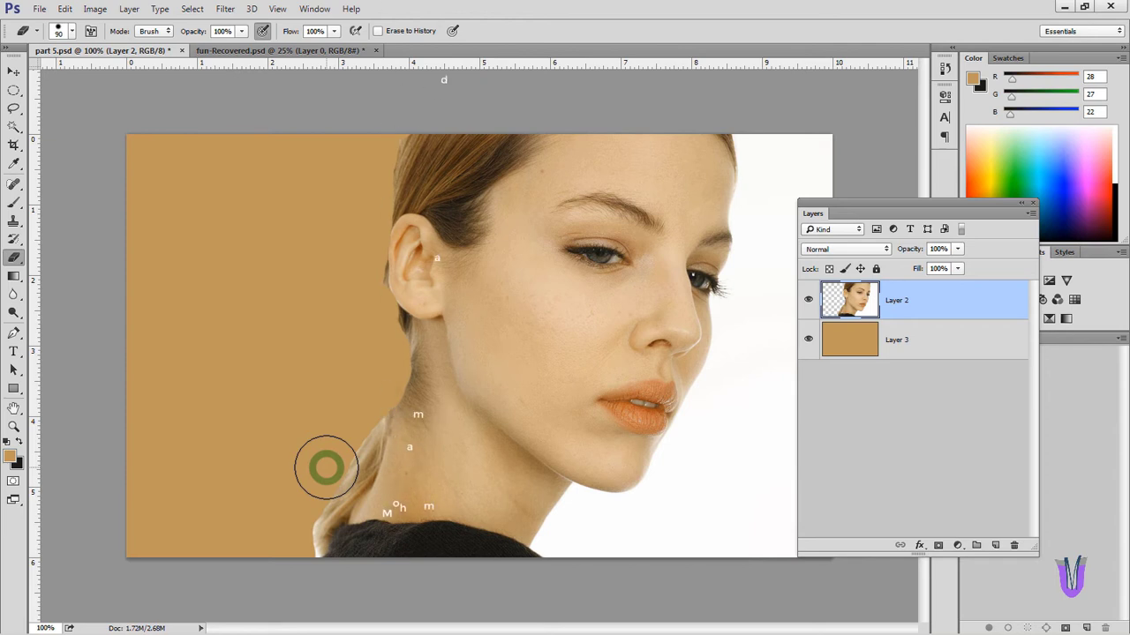
key(ctrl+alt+z)
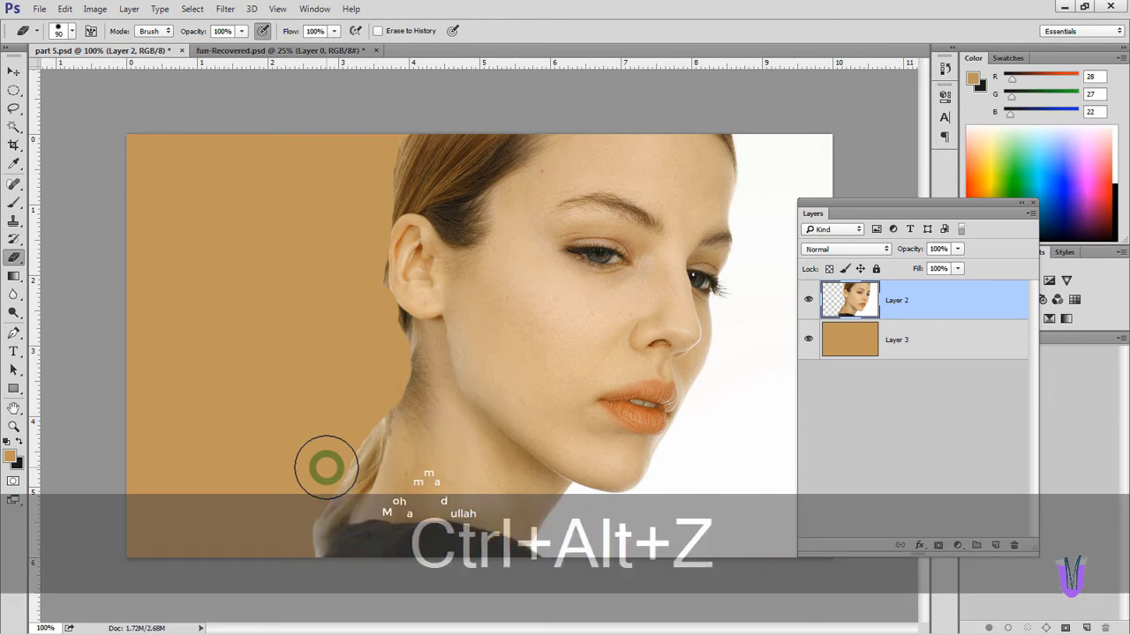
key(ctrl+alt+z)
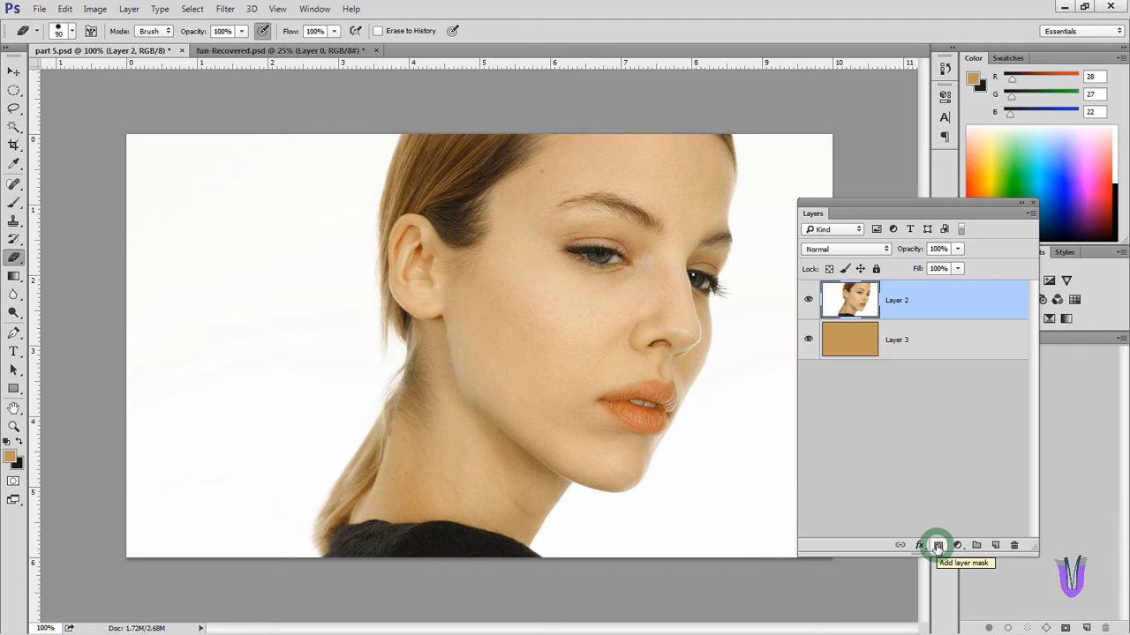
Add a layer mask to the portrait, test-paint the neck and cheek, and set black as foreground.
click(937, 547)
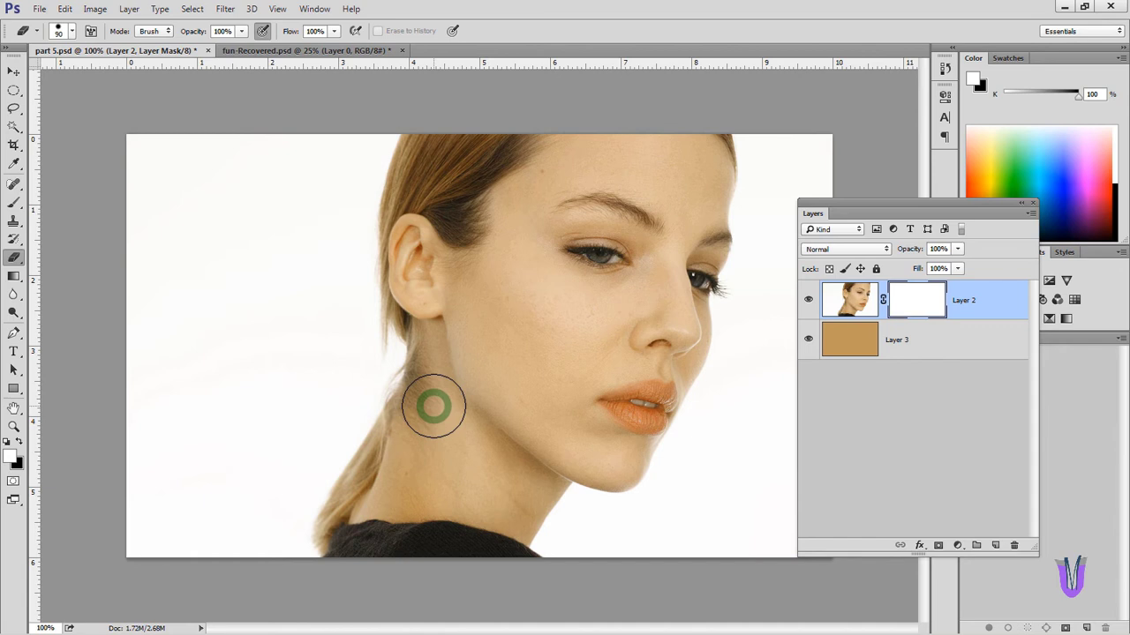
drag(433, 406, 451, 340)
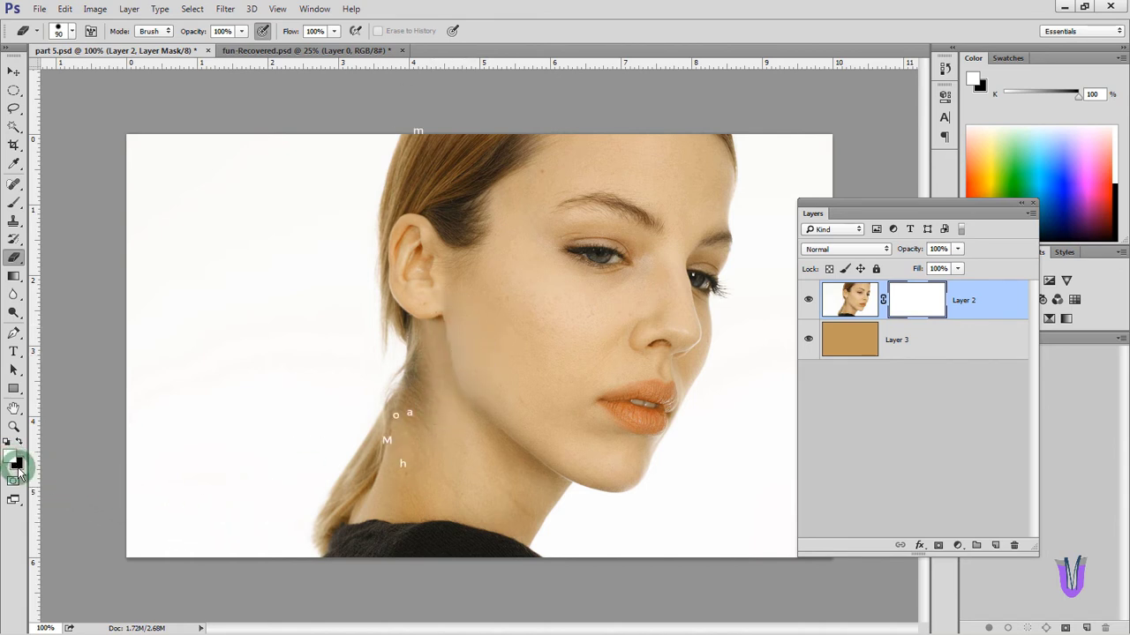
click(19, 471)
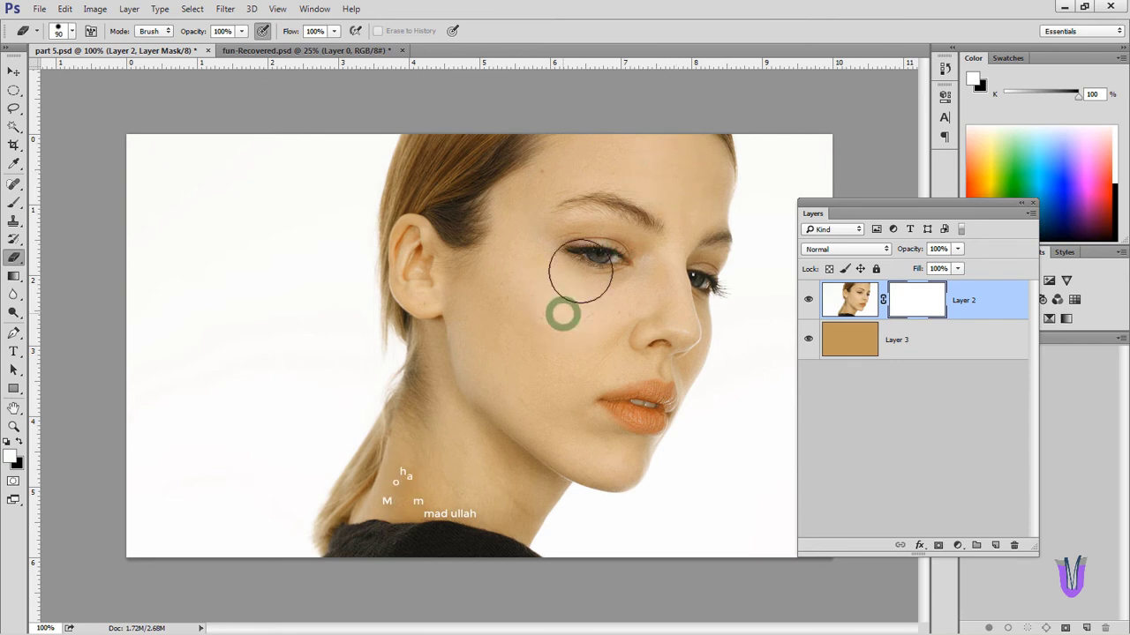
drag(505, 310, 566, 337)
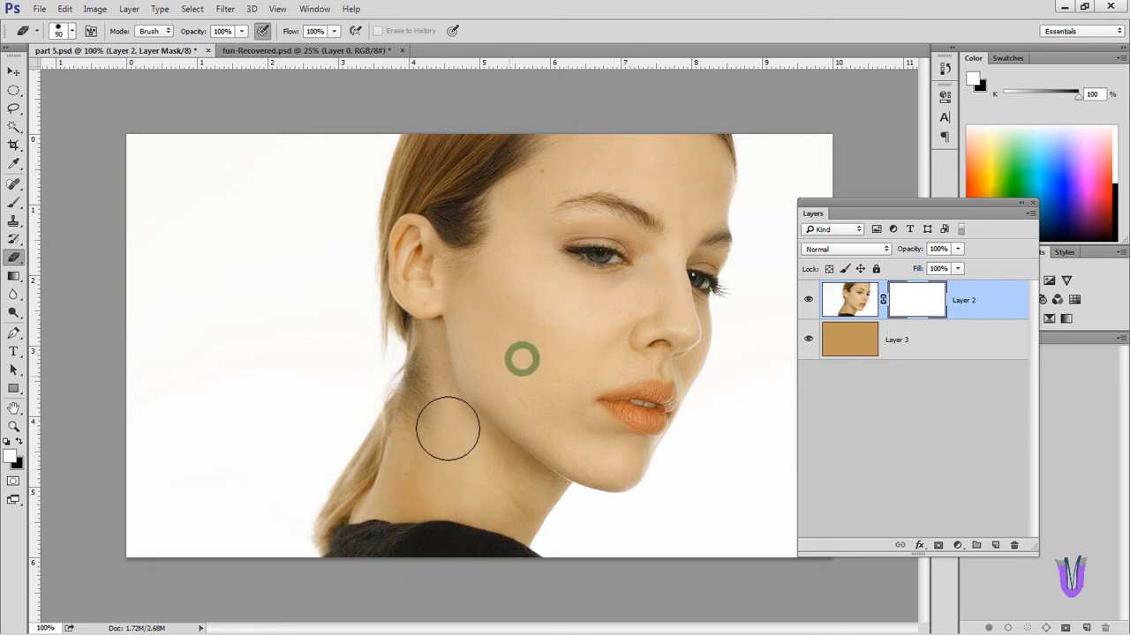
click(9, 446)
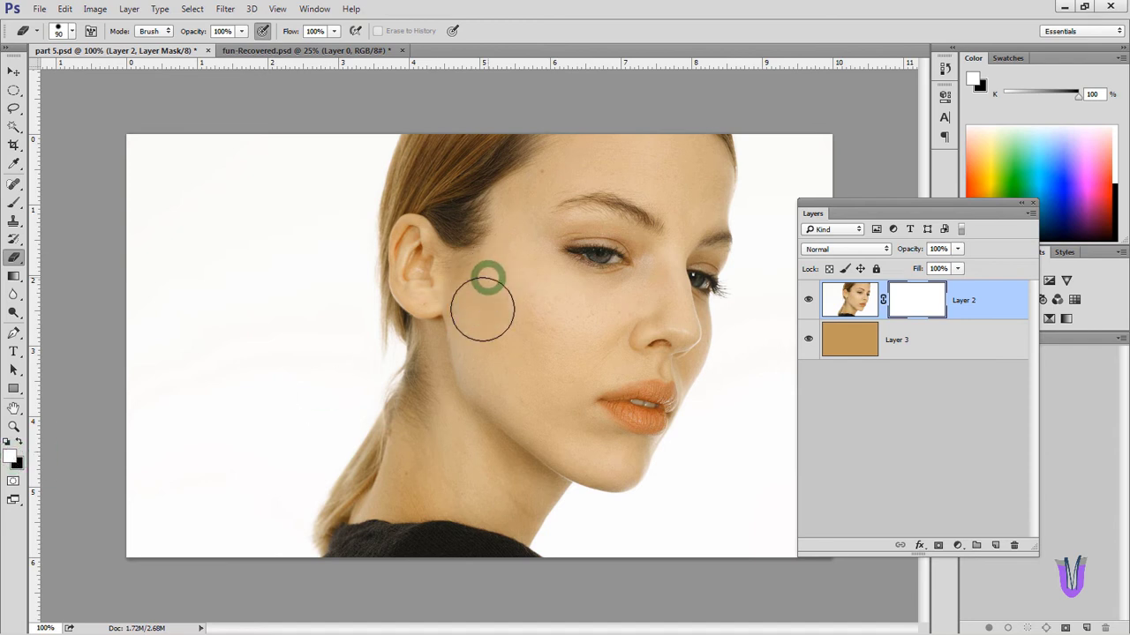
drag(484, 277, 505, 332)
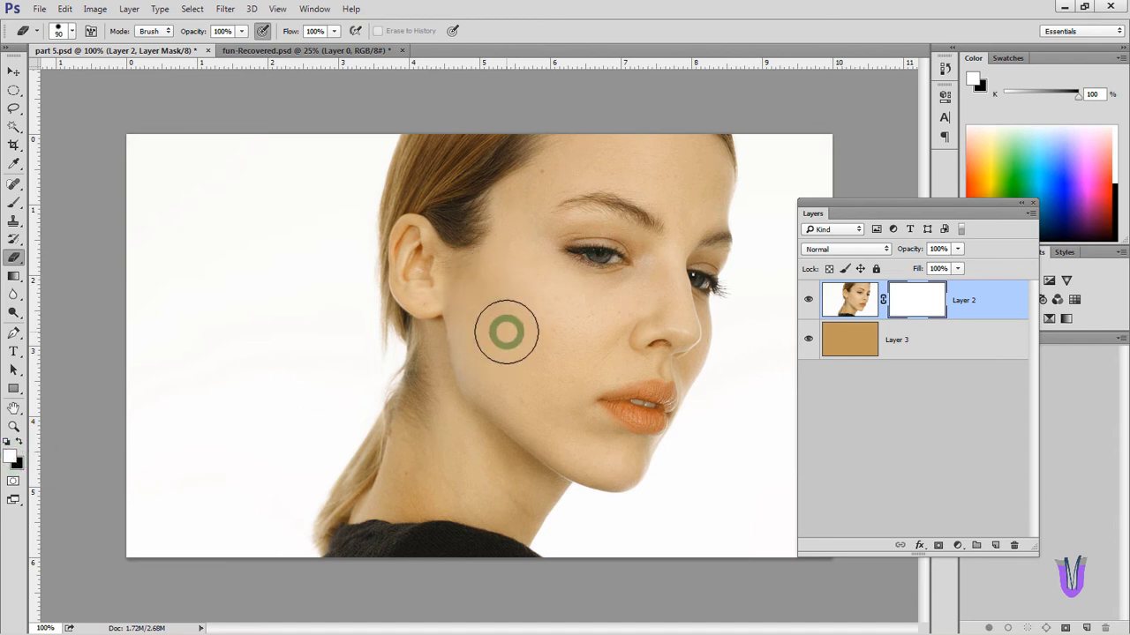
click(12, 458)
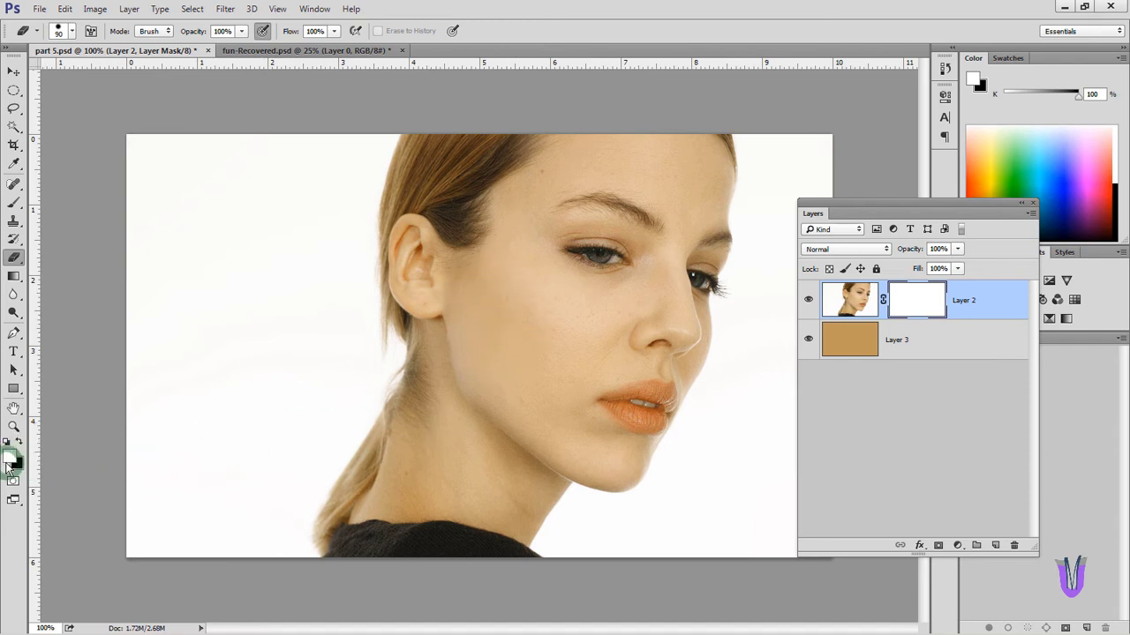
click(19, 442)
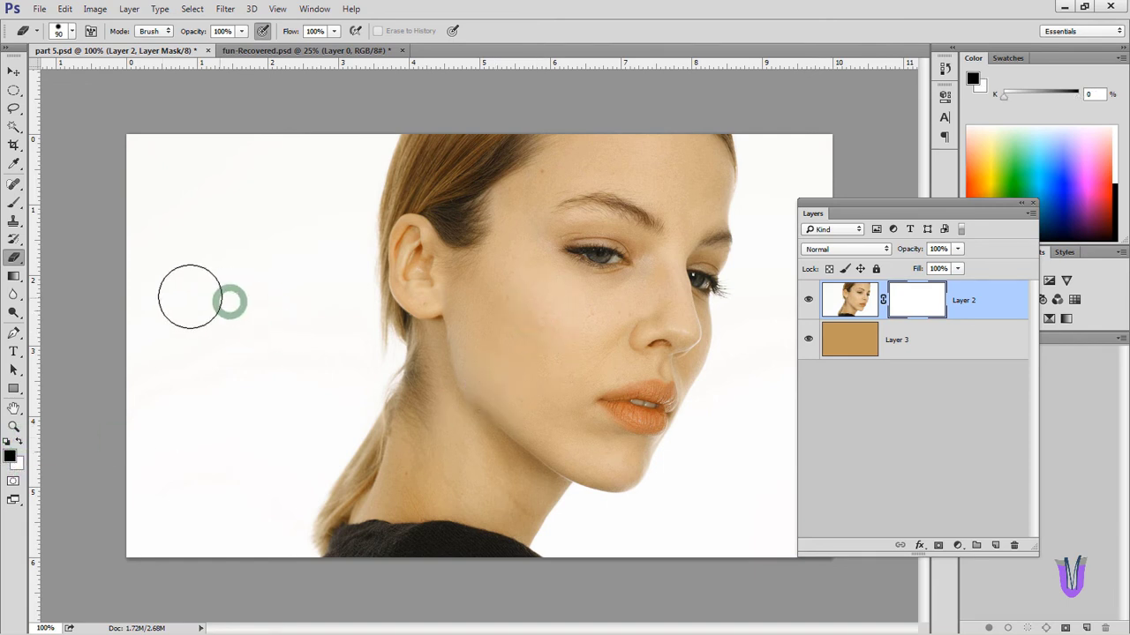
click(14, 202)
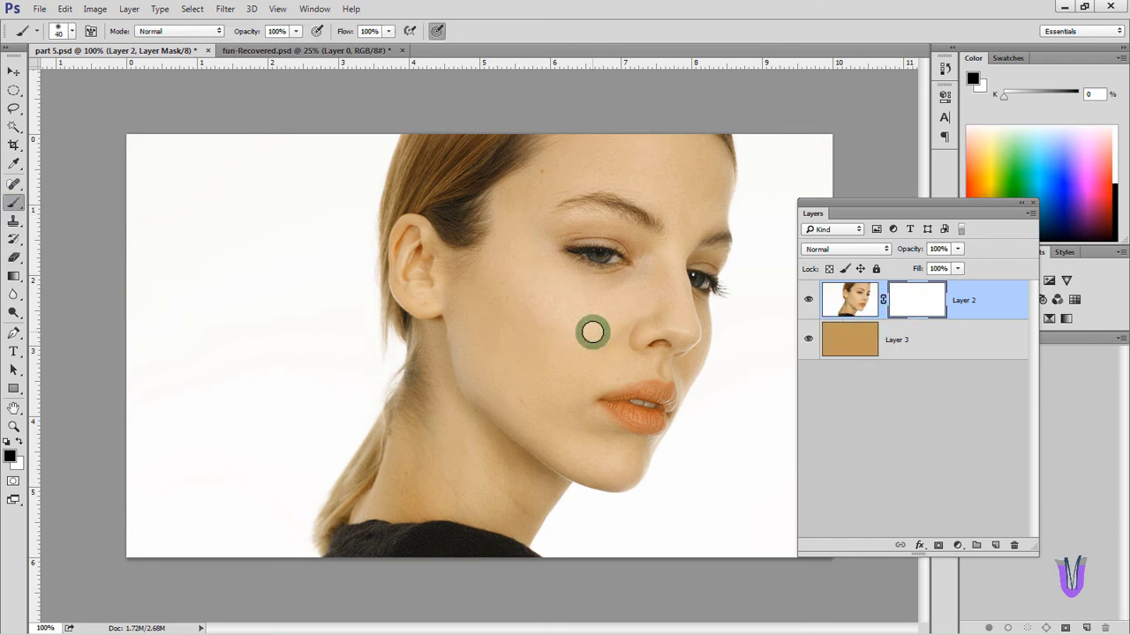
drag(373, 328, 671, 272)
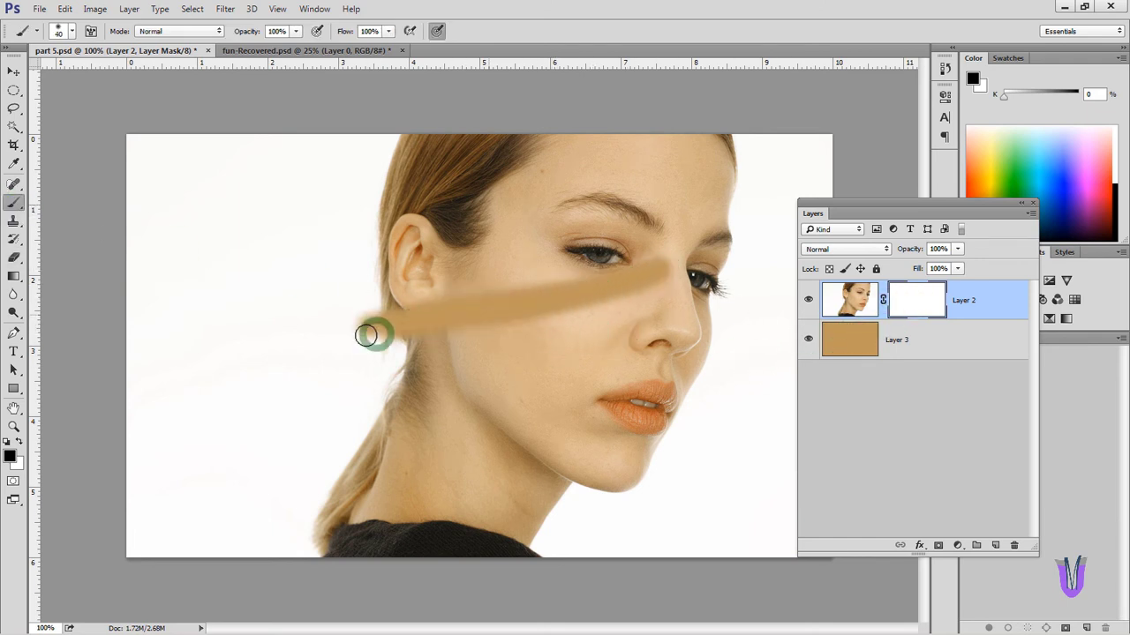
mouse_move(366, 335)
mouse_down()
mouse_move(494, 235)
mouse_move(330, 212)
mouse_move(476, 167)
mouse_move(361, 164)
mouse_move(446, 156)
mouse_move(309, 132)
mouse_move(264, 252)
mouse_up()
key(bracketright)
key(bracketright)
key(bracketright)
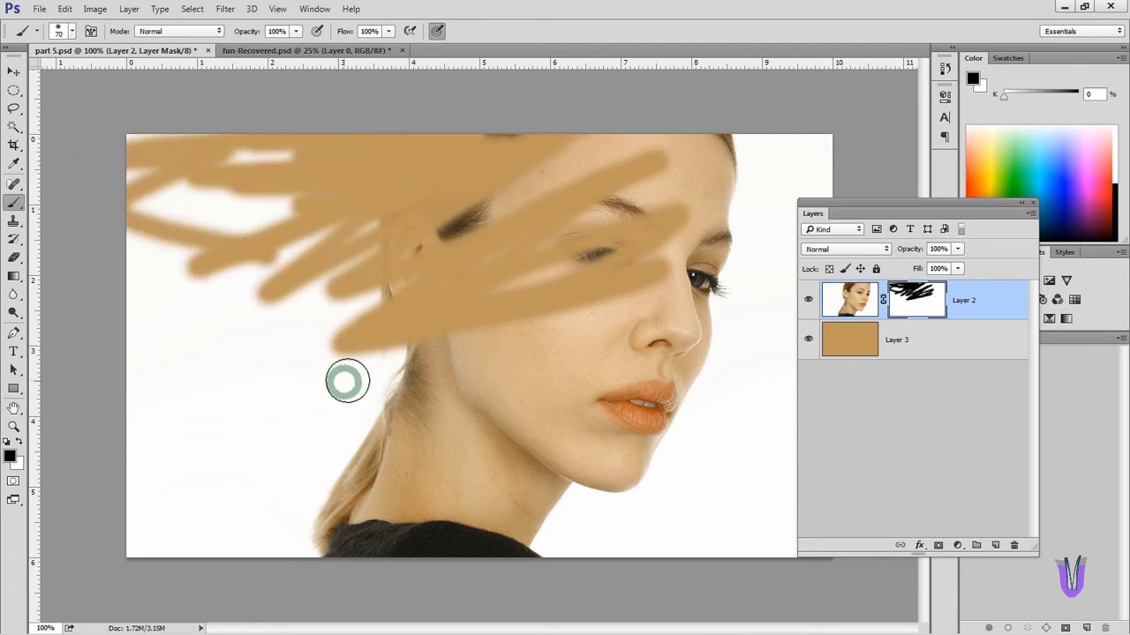
mouse_move(347, 382)
mouse_down()
mouse_move(560, 317)
mouse_move(726, 200)
mouse_move(694, 239)
mouse_move(540, 229)
mouse_move(567, 168)
mouse_move(626, 169)
mouse_move(547, 149)
mouse_move(430, 266)
mouse_move(283, 380)
mouse_move(673, 330)
mouse_move(658, 310)
mouse_move(723, 403)
mouse_move(582, 519)
mouse_move(507, 469)
mouse_move(400, 469)
mouse_up()
key(bracketright)
key(bracketright)
key(bracketright)
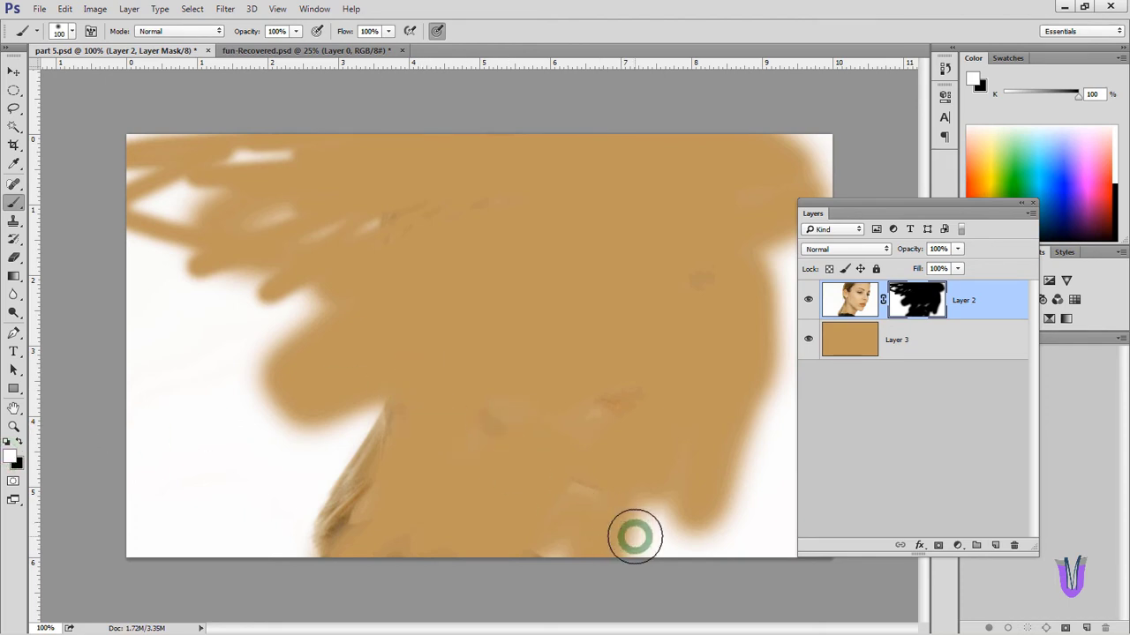
mouse_move(634, 535)
mouse_down()
mouse_move(352, 535)
mouse_move(633, 530)
mouse_move(542, 514)
mouse_move(416, 454)
mouse_move(708, 524)
mouse_move(426, 414)
mouse_move(635, 396)
mouse_move(782, 260)
mouse_move(742, 171)
mouse_move(627, 188)
mouse_move(594, 132)
mouse_move(517, 139)
mouse_move(486, 219)
mouse_move(458, 103)
mouse_move(485, 282)
mouse_move(391, 290)
mouse_move(386, 232)
mouse_move(224, 279)
mouse_move(197, 209)
mouse_move(343, 120)
mouse_move(142, 289)
mouse_move(308, 252)
mouse_move(268, 297)
mouse_move(422, 328)
mouse_move(315, 340)
mouse_move(268, 404)
mouse_move(557, 416)
mouse_move(481, 400)
mouse_move(530, 397)
mouse_up()
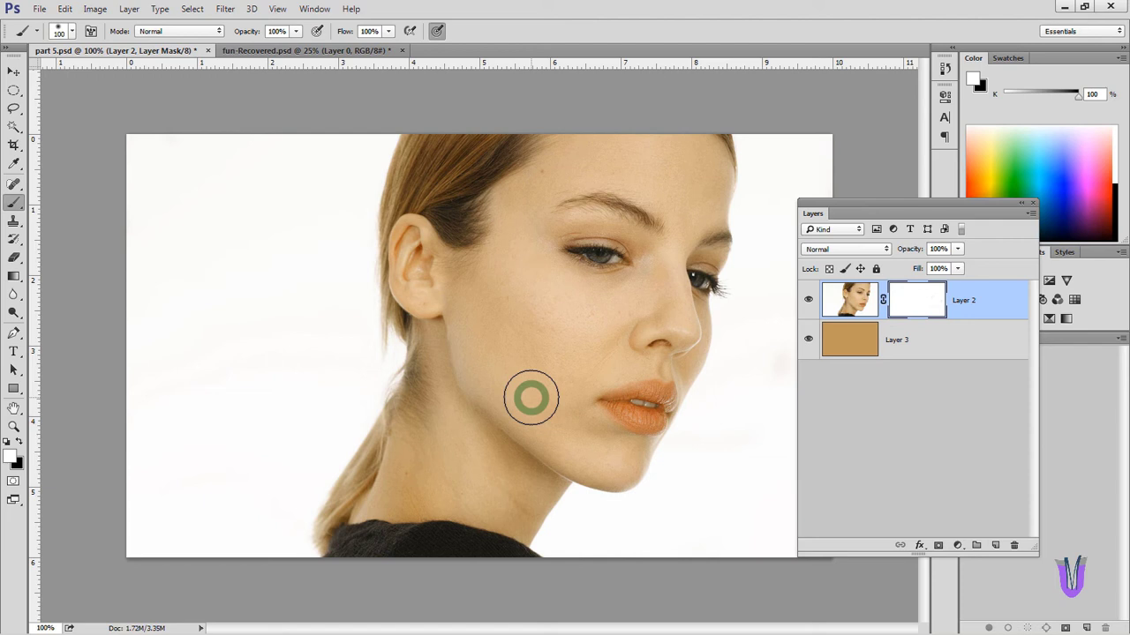
mouse_move(530, 398)
mouse_down()
mouse_move(400, 433)
mouse_move(481, 451)
mouse_move(254, 510)
mouse_up()
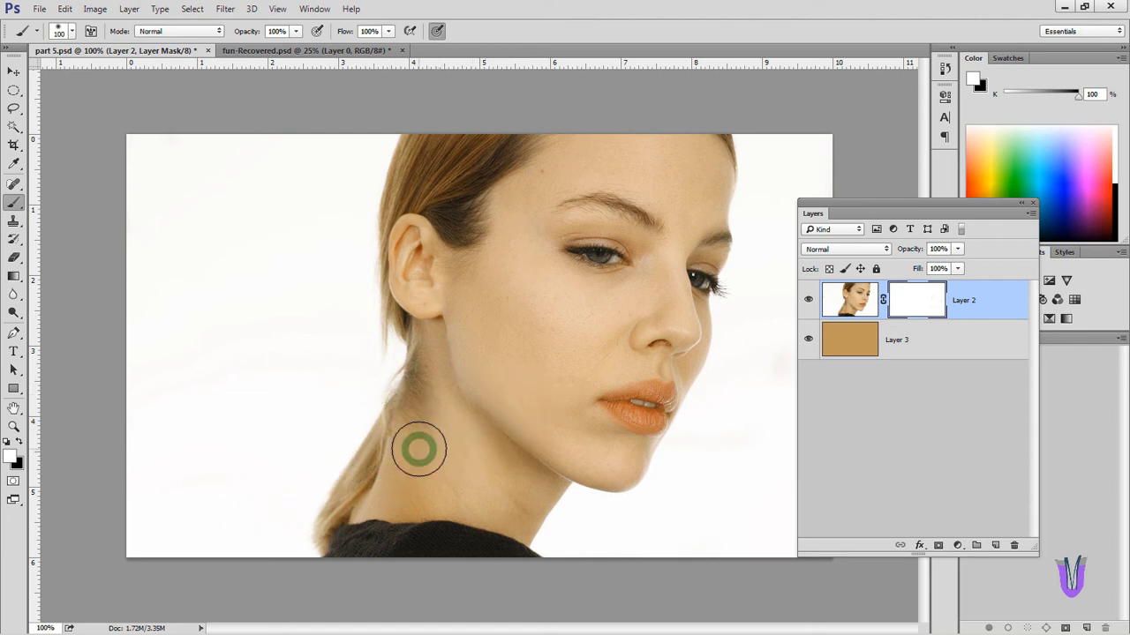
Paint black on Layer 2's mask to hide a face stripe, the eyes, temple and ear.
click(20, 443)
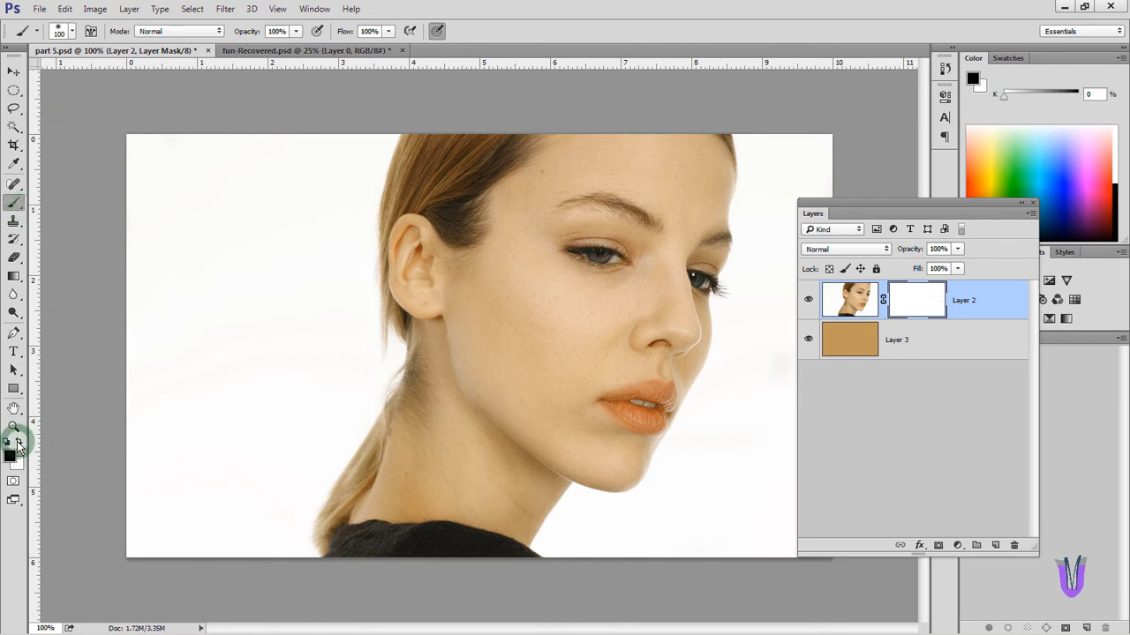
drag(273, 406, 717, 328)
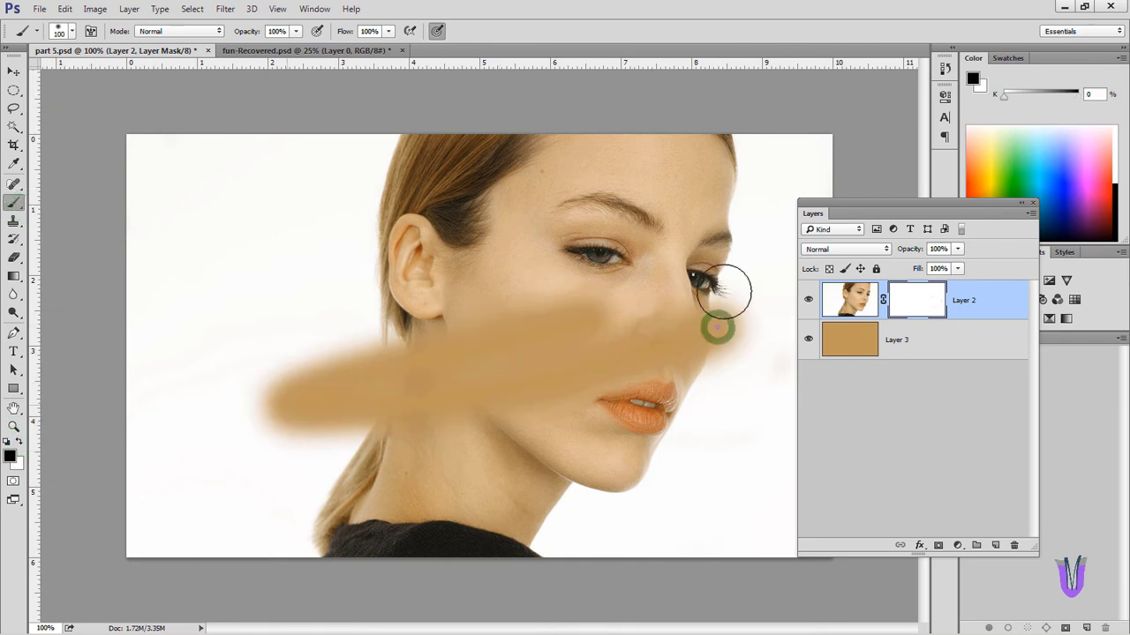
mouse_move(771, 244)
mouse_down()
mouse_move(480, 320)
mouse_move(575, 285)
mouse_move(378, 261)
mouse_move(485, 204)
mouse_move(680, 168)
mouse_move(293, 188)
mouse_move(380, 318)
mouse_move(371, 317)
mouse_move(560, 436)
mouse_move(689, 307)
mouse_move(789, 158)
mouse_move(788, 239)
mouse_move(557, 577)
mouse_move(588, 510)
mouse_move(411, 562)
mouse_move(368, 474)
mouse_move(559, 474)
mouse_move(350, 458)
mouse_move(487, 468)
mouse_move(347, 535)
mouse_move(348, 523)
mouse_up()
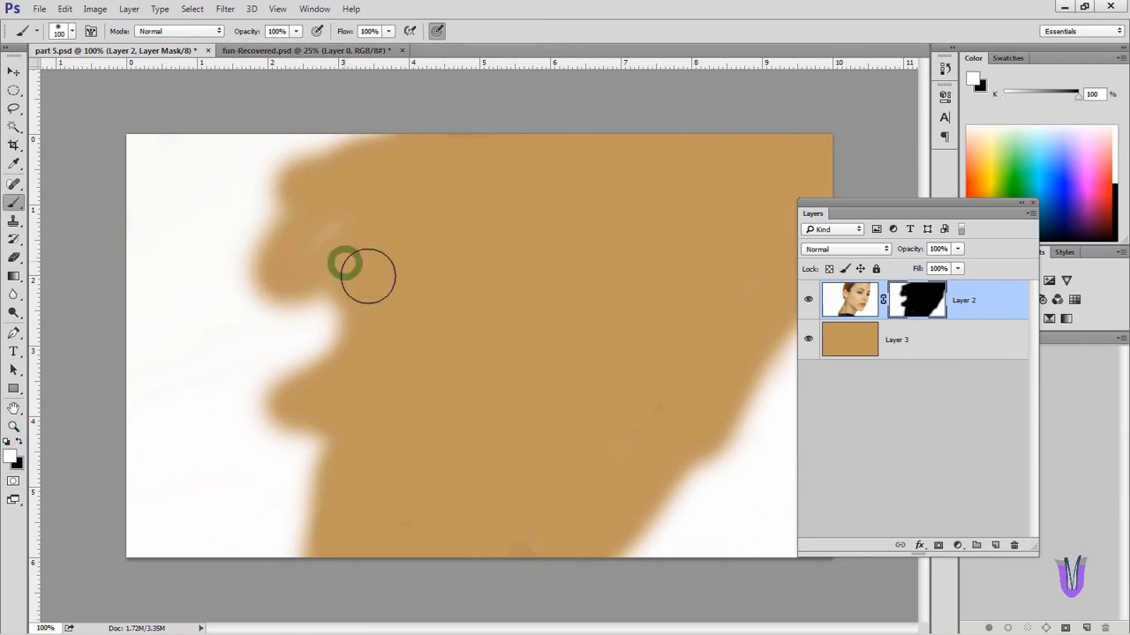
Paint back over the hair, forehead and face until the whole portrait shows again.
mouse_move(249, 198)
mouse_down()
mouse_move(362, 167)
mouse_move(645, 159)
mouse_move(786, 133)
mouse_move(621, 173)
mouse_move(744, 219)
mouse_move(802, 189)
mouse_move(737, 430)
mouse_move(658, 202)
mouse_move(489, 267)
mouse_move(407, 319)
mouse_move(343, 414)
mouse_move(255, 267)
mouse_move(383, 229)
mouse_move(378, 214)
mouse_move(260, 308)
mouse_move(378, 593)
mouse_move(353, 525)
mouse_move(511, 470)
mouse_move(232, 550)
mouse_move(371, 479)
mouse_move(595, 293)
mouse_move(445, 143)
mouse_move(509, 121)
mouse_move(626, 309)
mouse_move(534, 382)
mouse_move(600, 341)
mouse_move(757, 144)
mouse_move(305, 149)
mouse_move(340, 252)
mouse_move(698, 297)
mouse_move(534, 457)
mouse_move(693, 537)
mouse_up()
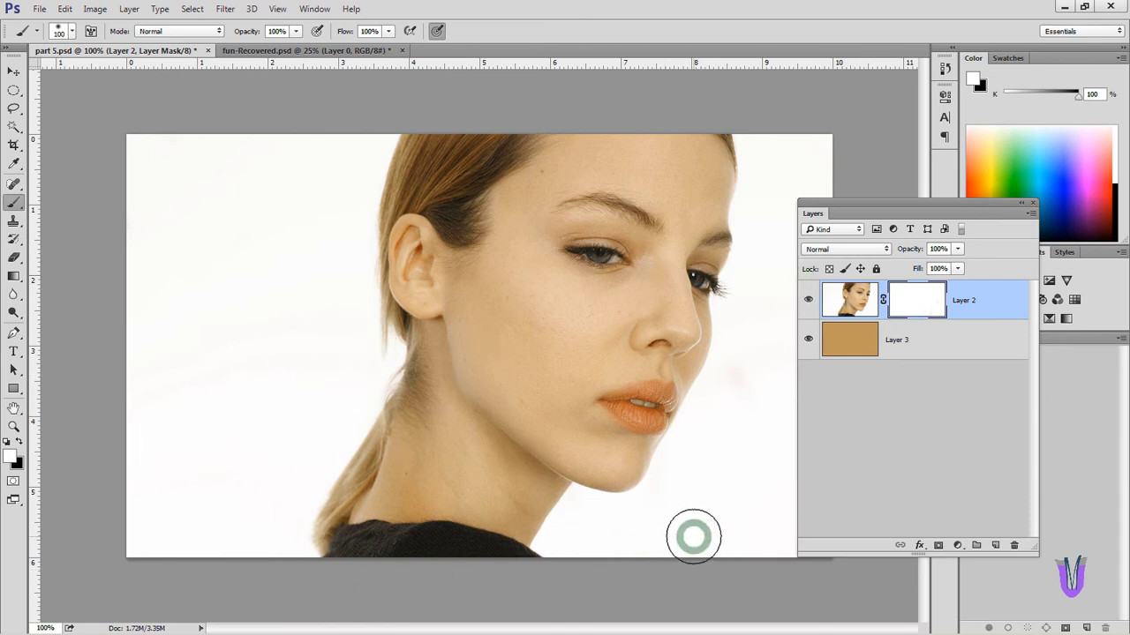
drag(693, 537, 690, 492)
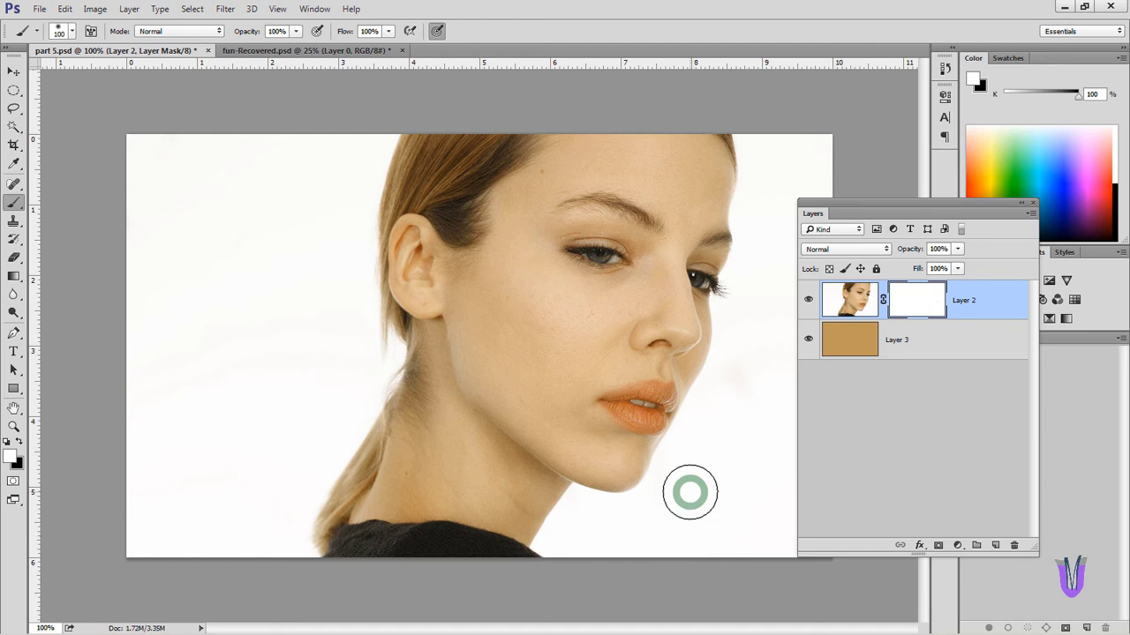
mouse_move(690, 491)
mouse_down()
mouse_move(940, 468)
mouse_move(941, 307)
mouse_up()
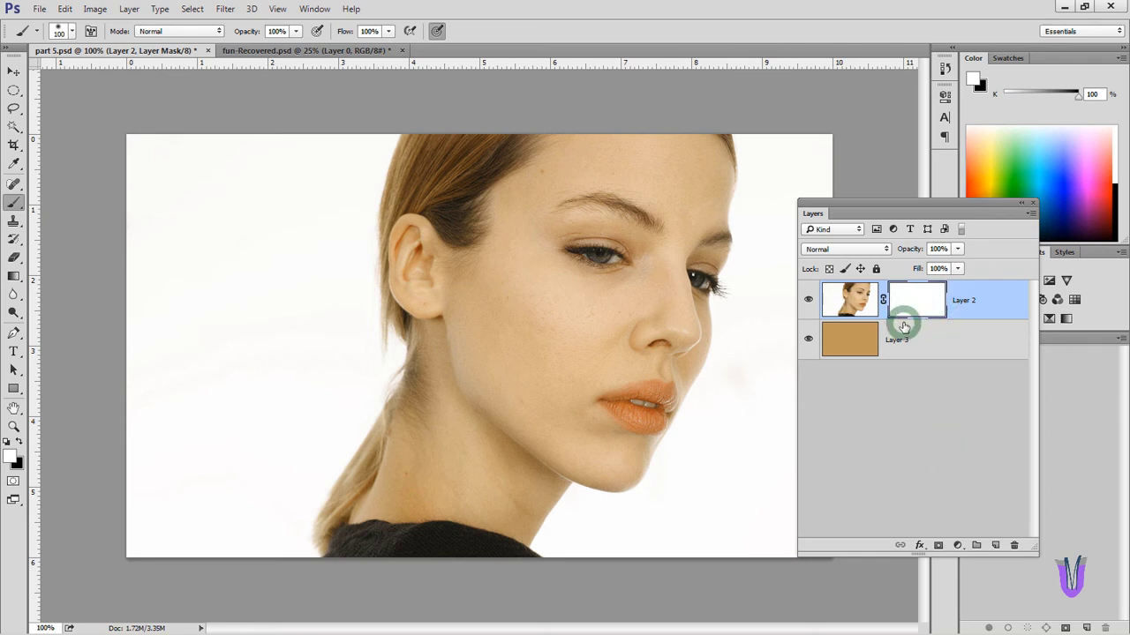
Paint black on Layer 2's mask over a diagonal band, nose, cheek, mouth and chin, toggling the mask to compare.
key(shift)
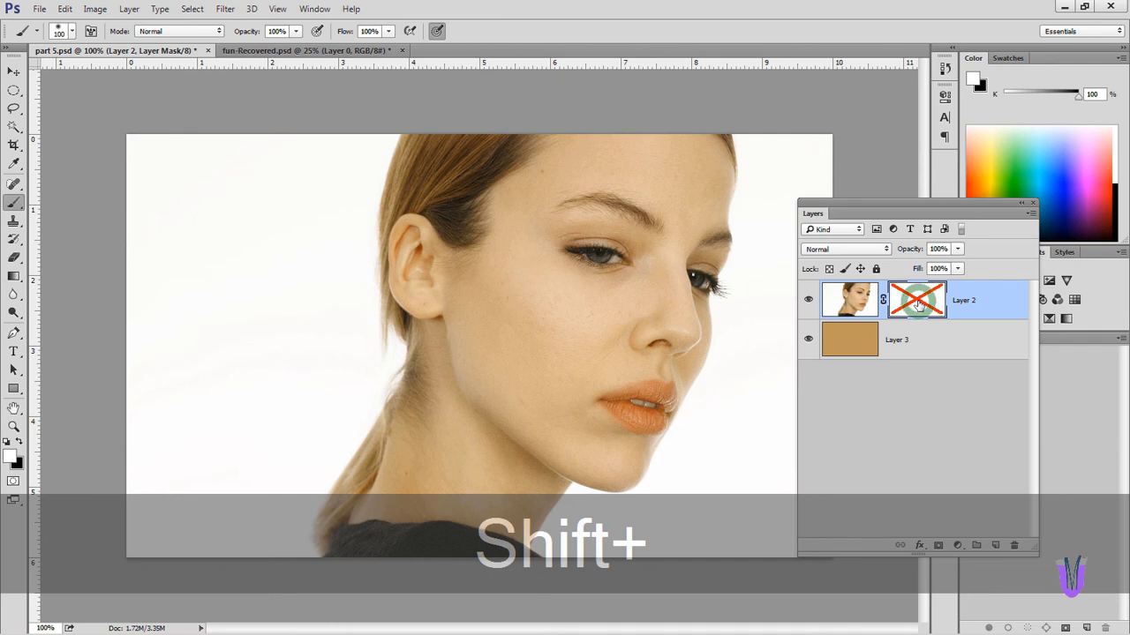
shift+click(918, 305)
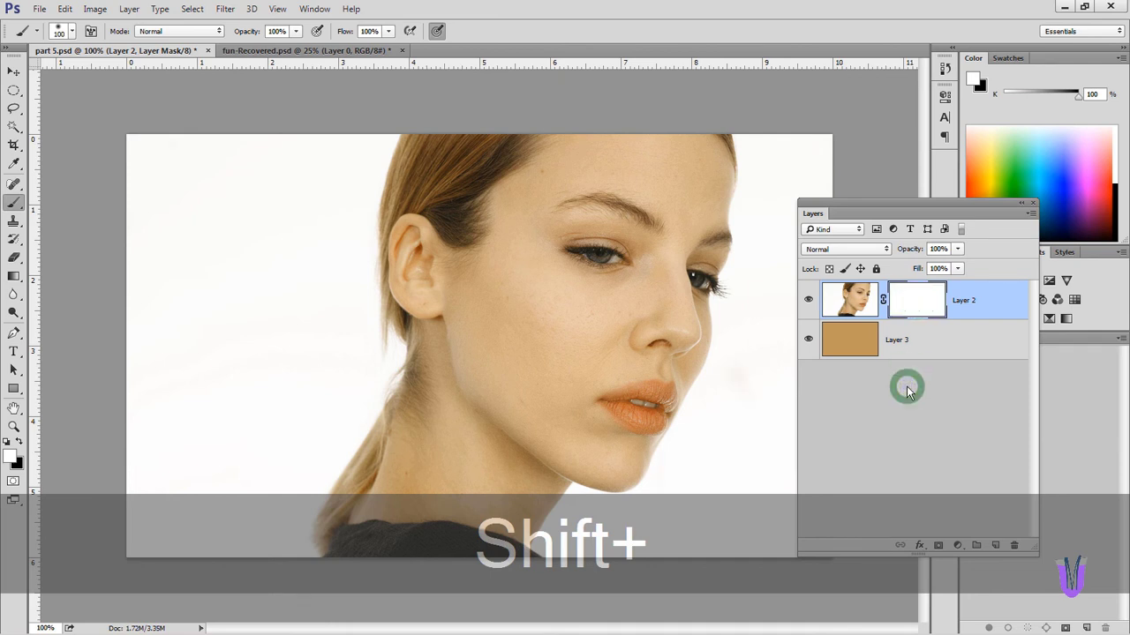
click(19, 441)
drag(181, 452, 630, 296)
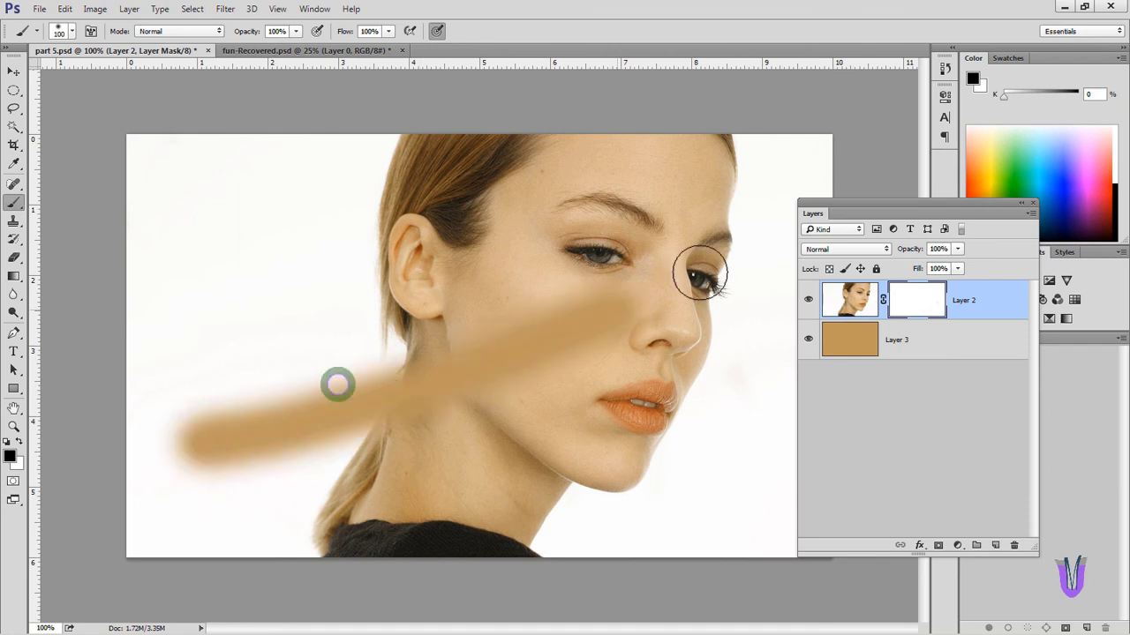
mouse_move(700, 276)
mouse_down()
mouse_move(529, 396)
mouse_move(661, 328)
mouse_move(668, 403)
mouse_move(432, 516)
mouse_move(447, 486)
mouse_move(553, 465)
mouse_up()
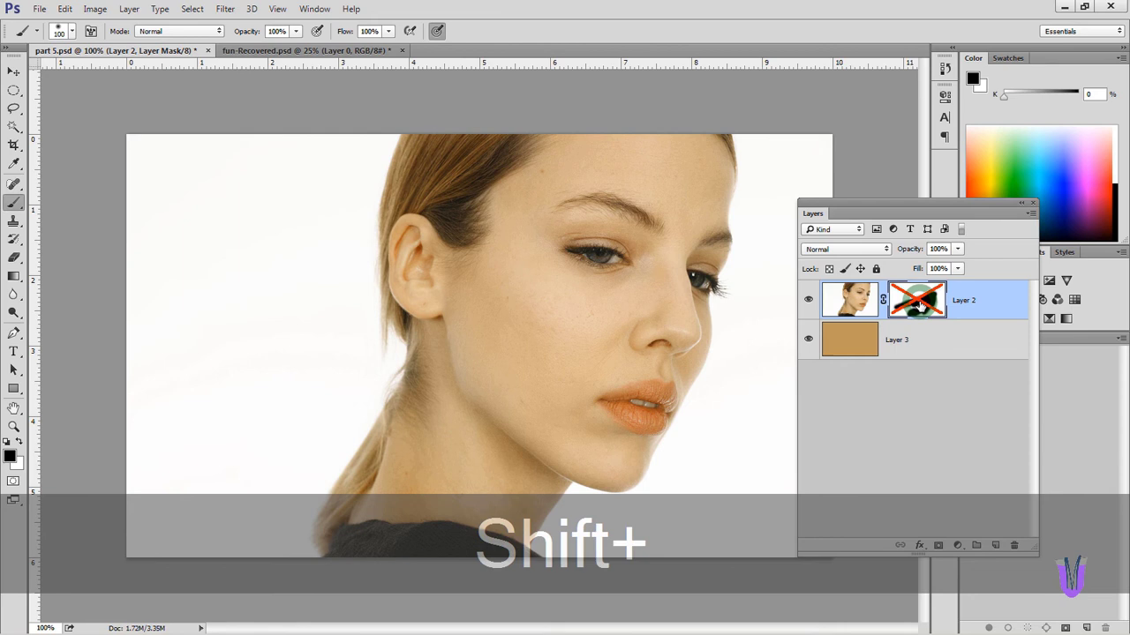
shift+click(918, 303)
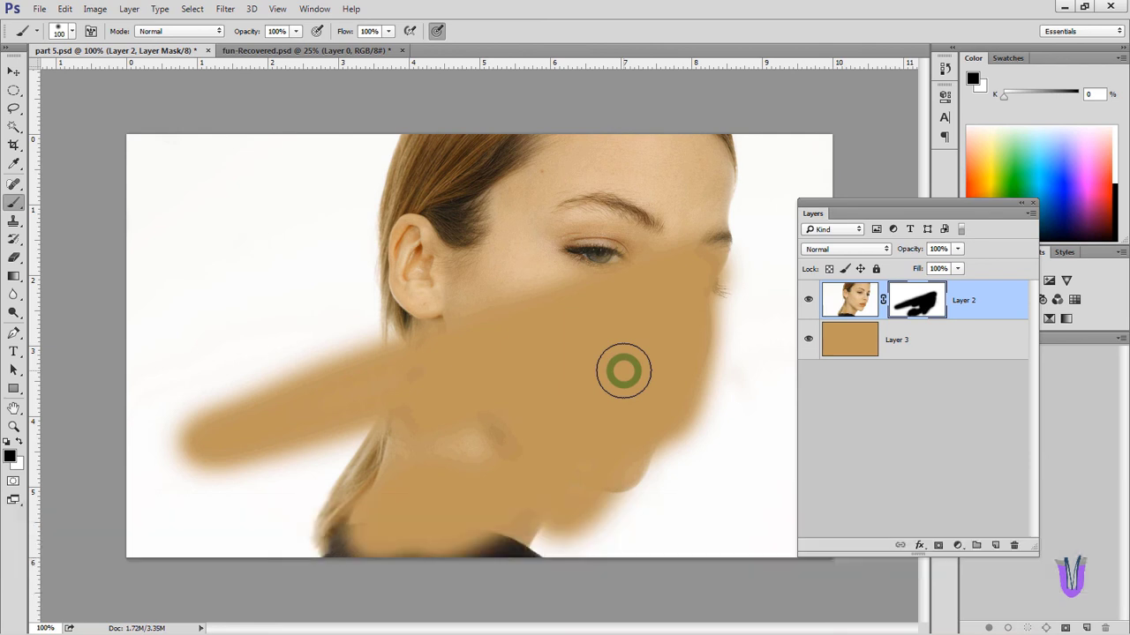
click(891, 341)
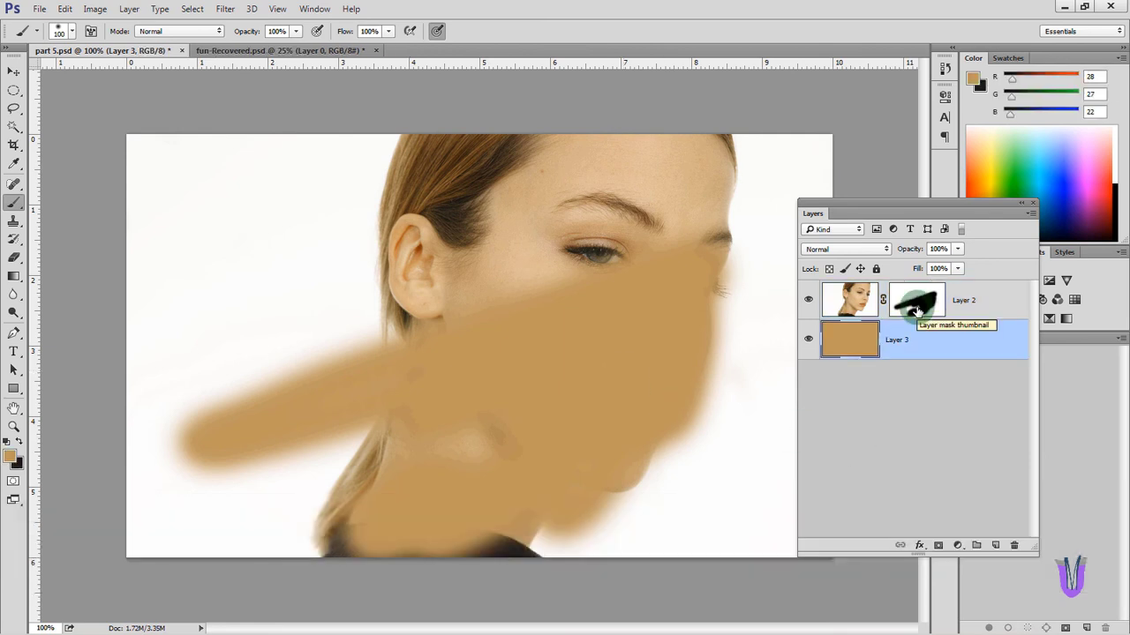
key(alt)
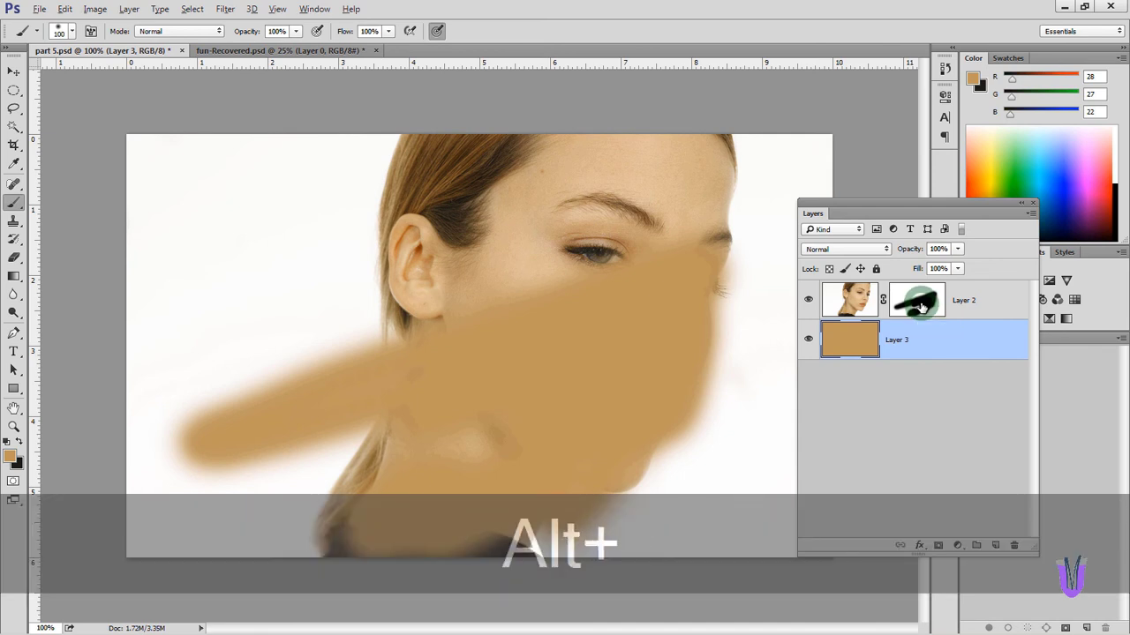
drag(917, 304, 918, 340)
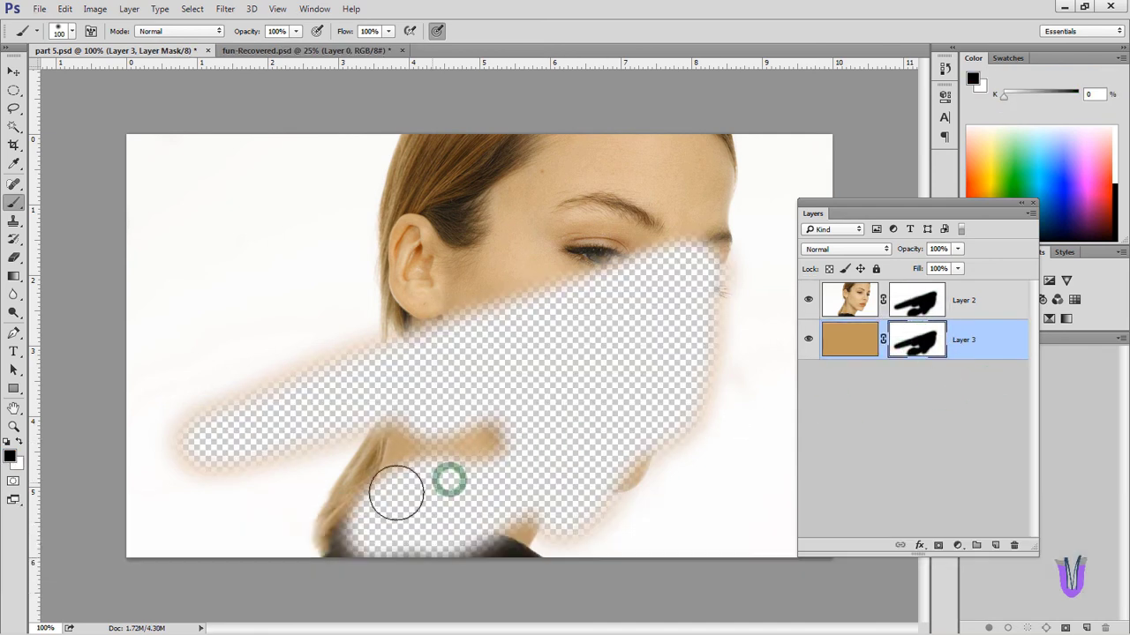
click(809, 301)
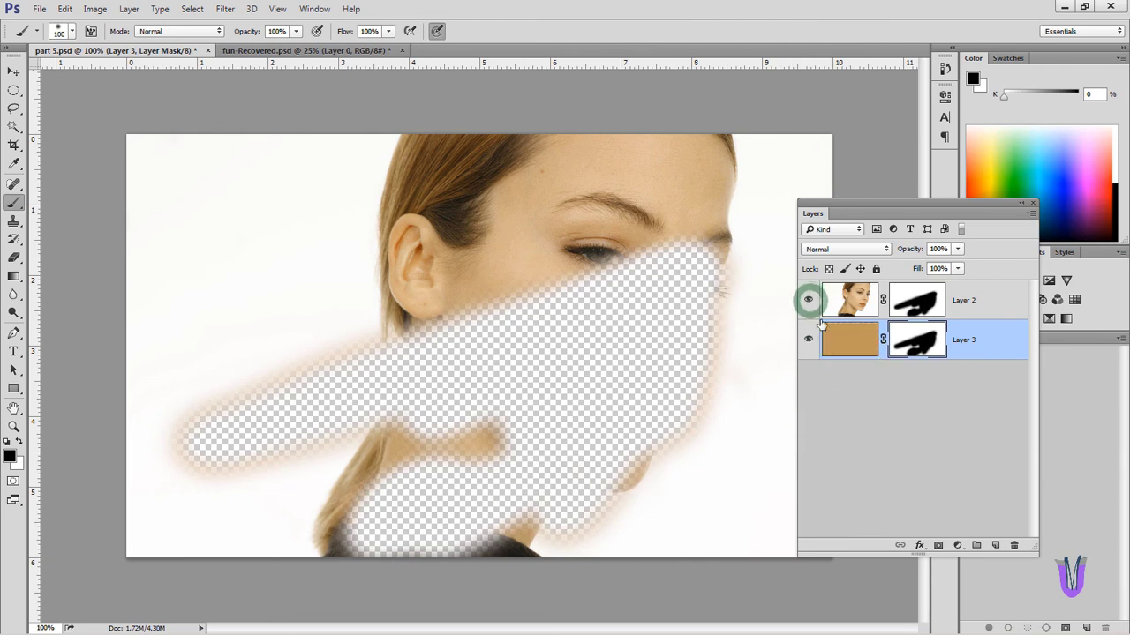
click(809, 300)
drag(420, 446, 373, 456)
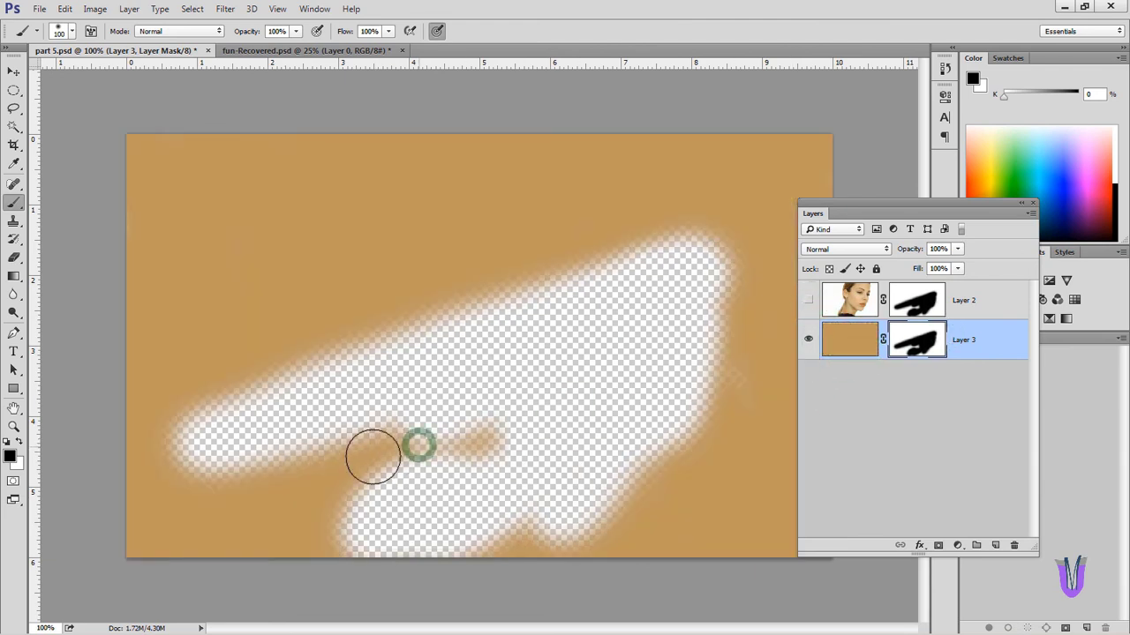
click(808, 301)
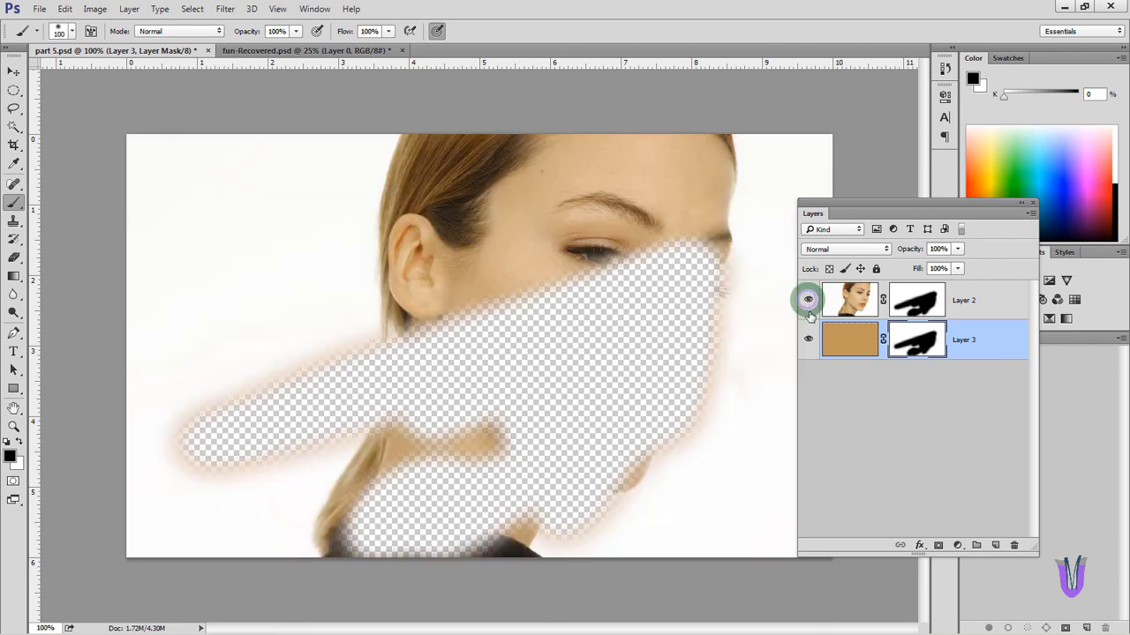
click(922, 348)
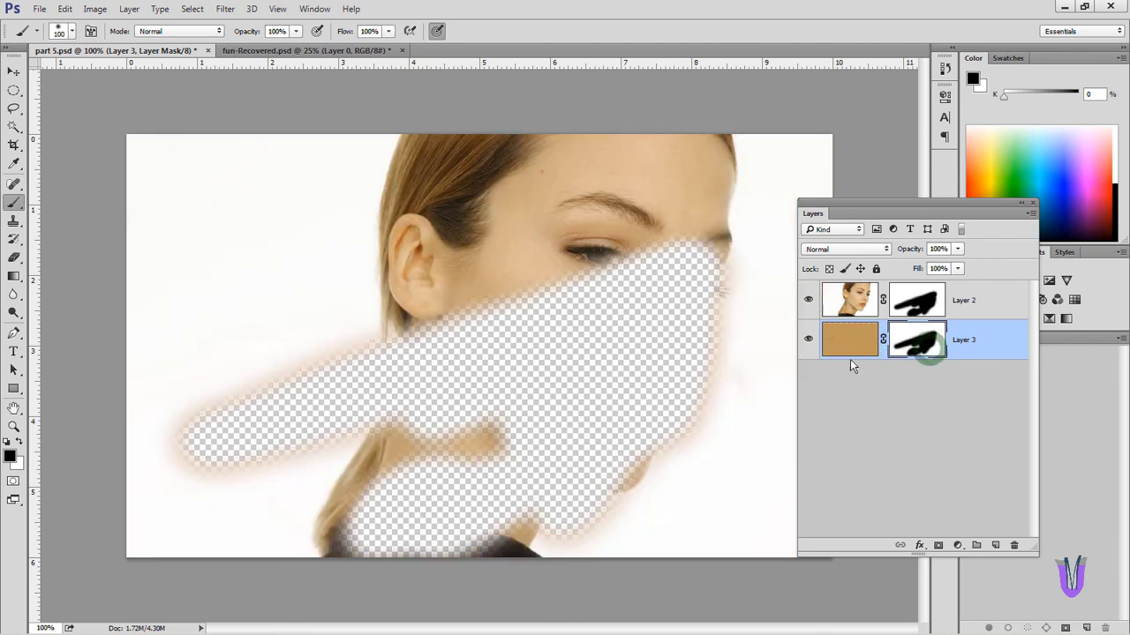
right_click(921, 347)
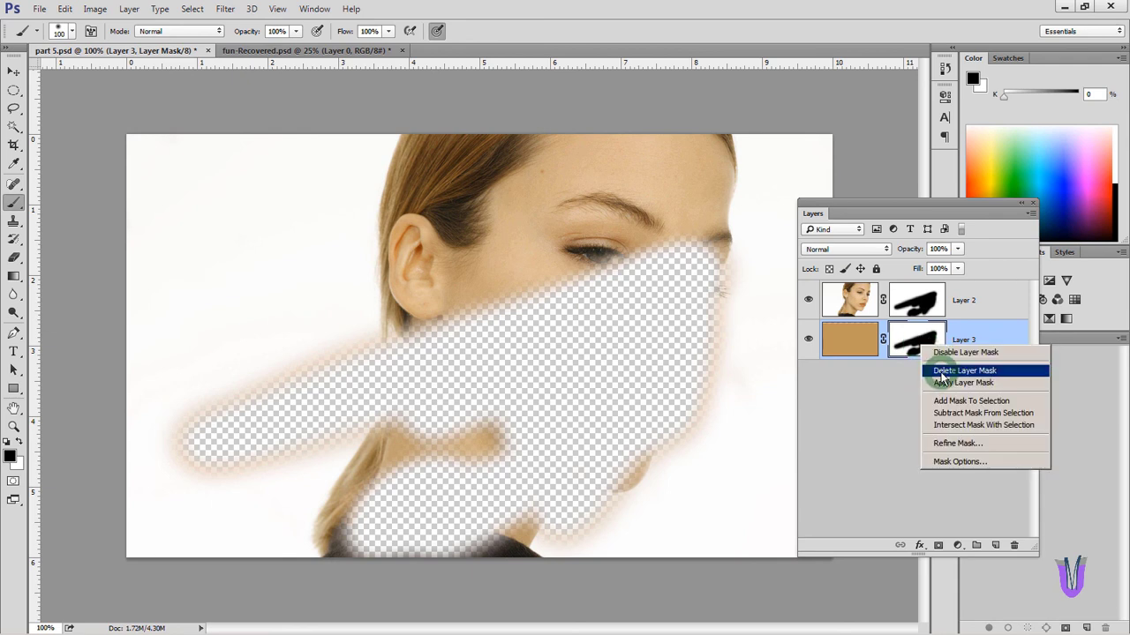
click(941, 373)
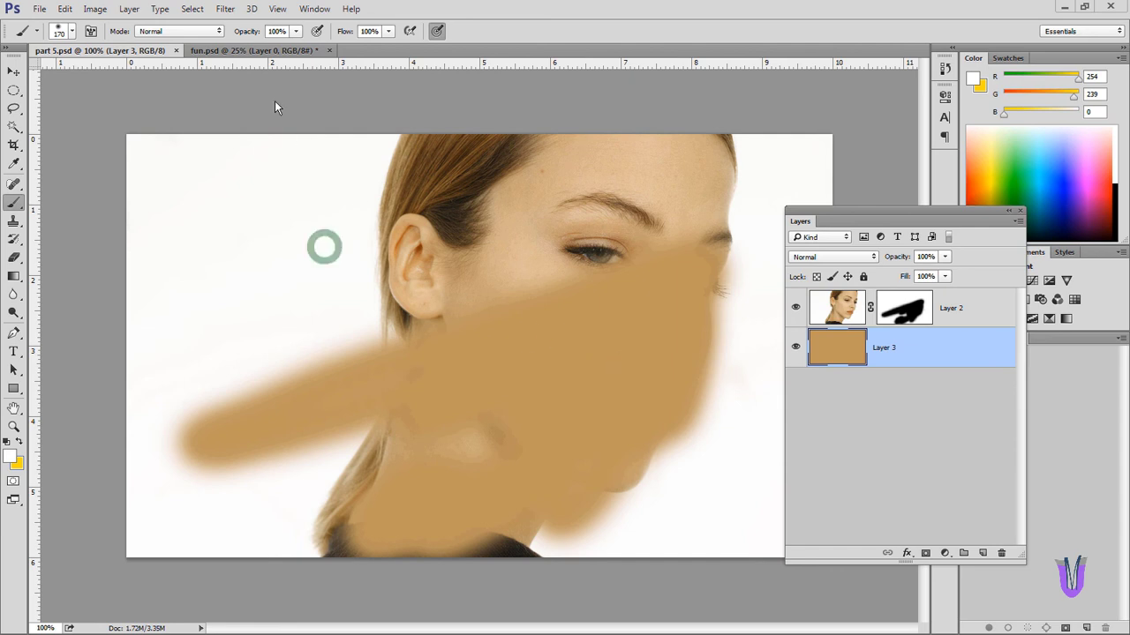
Switch to the fun.psd document and select the woman's Layer 0.
click(247, 49)
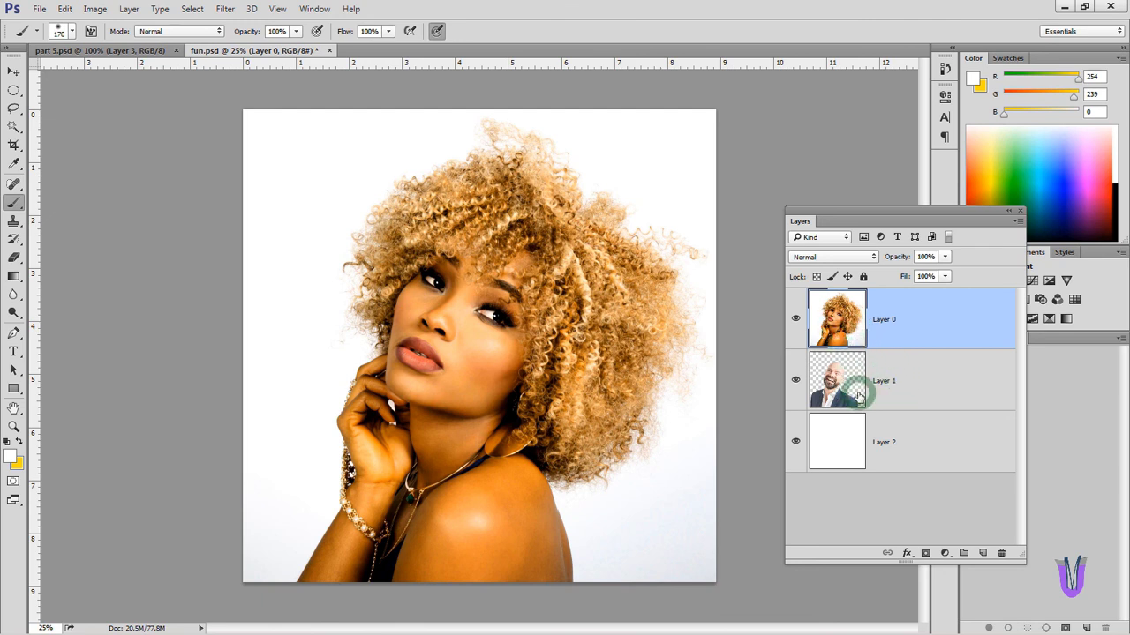
click(857, 328)
click(515, 365)
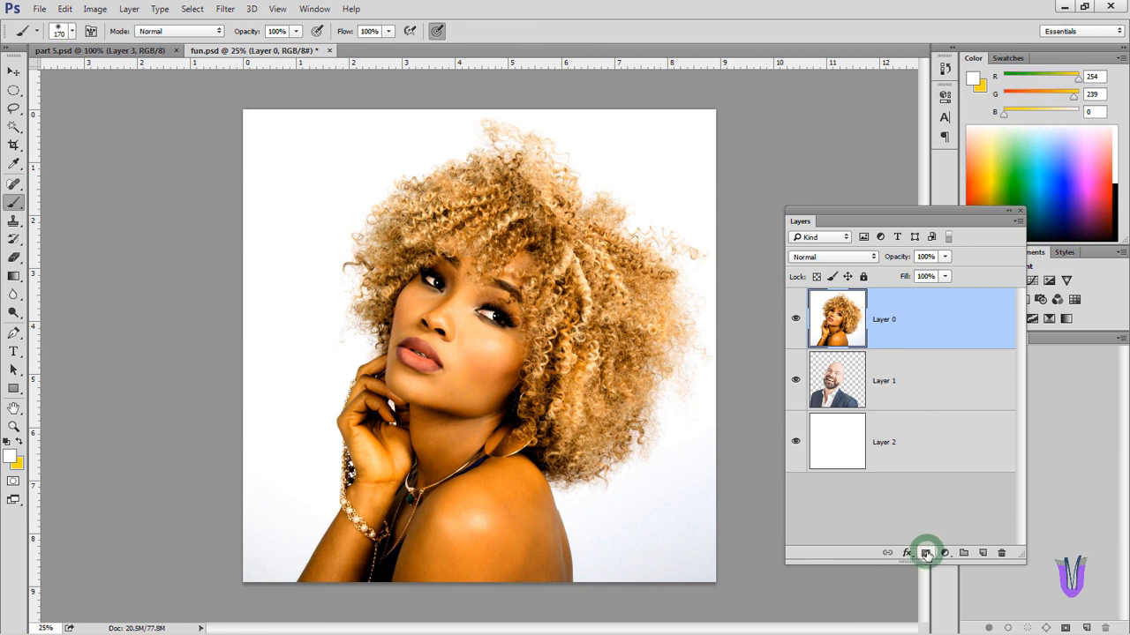
Add a mask to Layer 0 and paint black over the mouth, cheek and chin to reveal the man.
click(925, 554)
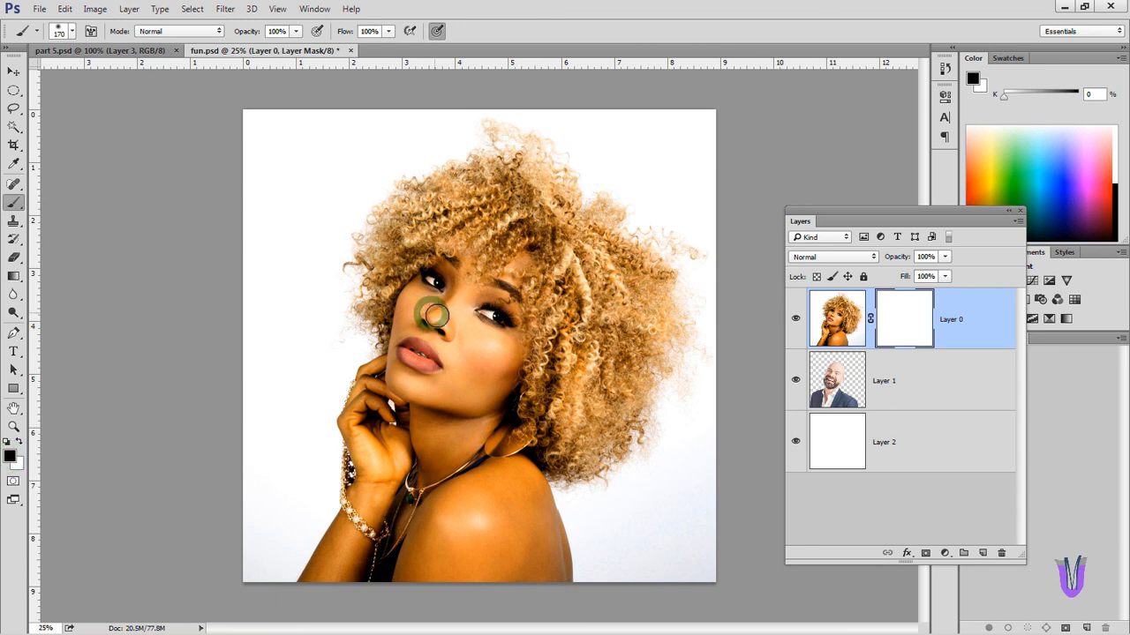
mouse_move(449, 357)
mouse_down()
mouse_move(415, 371)
mouse_move(462, 315)
mouse_move(419, 375)
mouse_move(470, 352)
mouse_move(420, 331)
mouse_move(467, 374)
mouse_move(444, 297)
mouse_move(476, 282)
mouse_move(415, 291)
mouse_move(394, 345)
mouse_up()
mouse_move(438, 377)
mouse_down()
mouse_move(489, 339)
mouse_move(494, 379)
mouse_move(433, 393)
mouse_move(393, 375)
mouse_move(483, 396)
mouse_move(435, 396)
mouse_move(504, 261)
mouse_move(497, 285)
mouse_move(522, 365)
mouse_move(433, 390)
mouse_move(389, 349)
mouse_move(399, 306)
mouse_up()
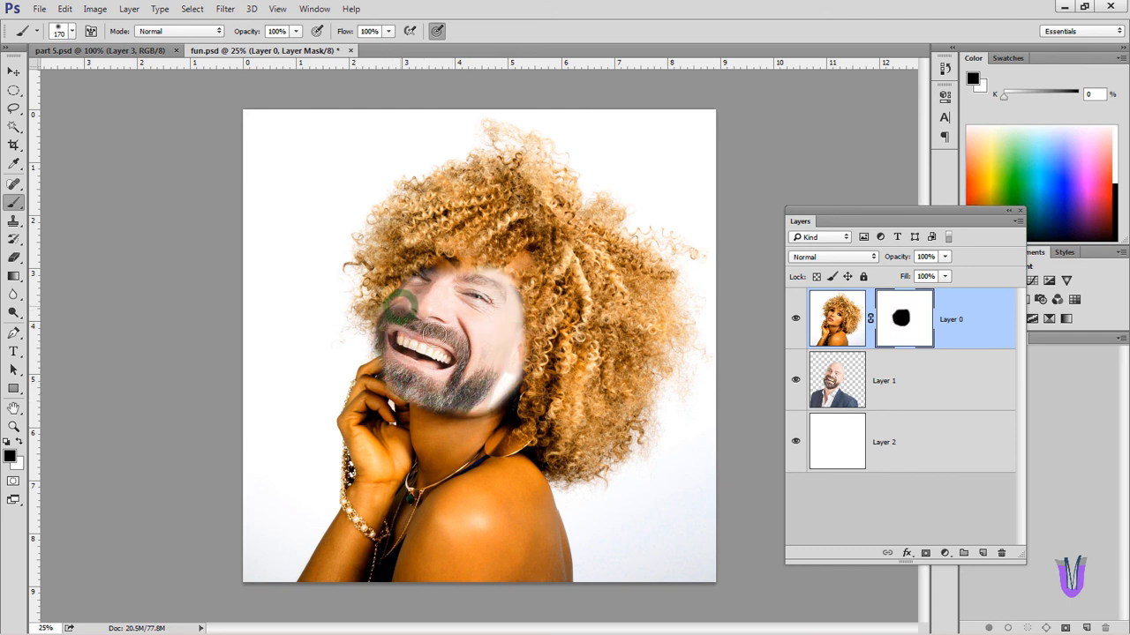